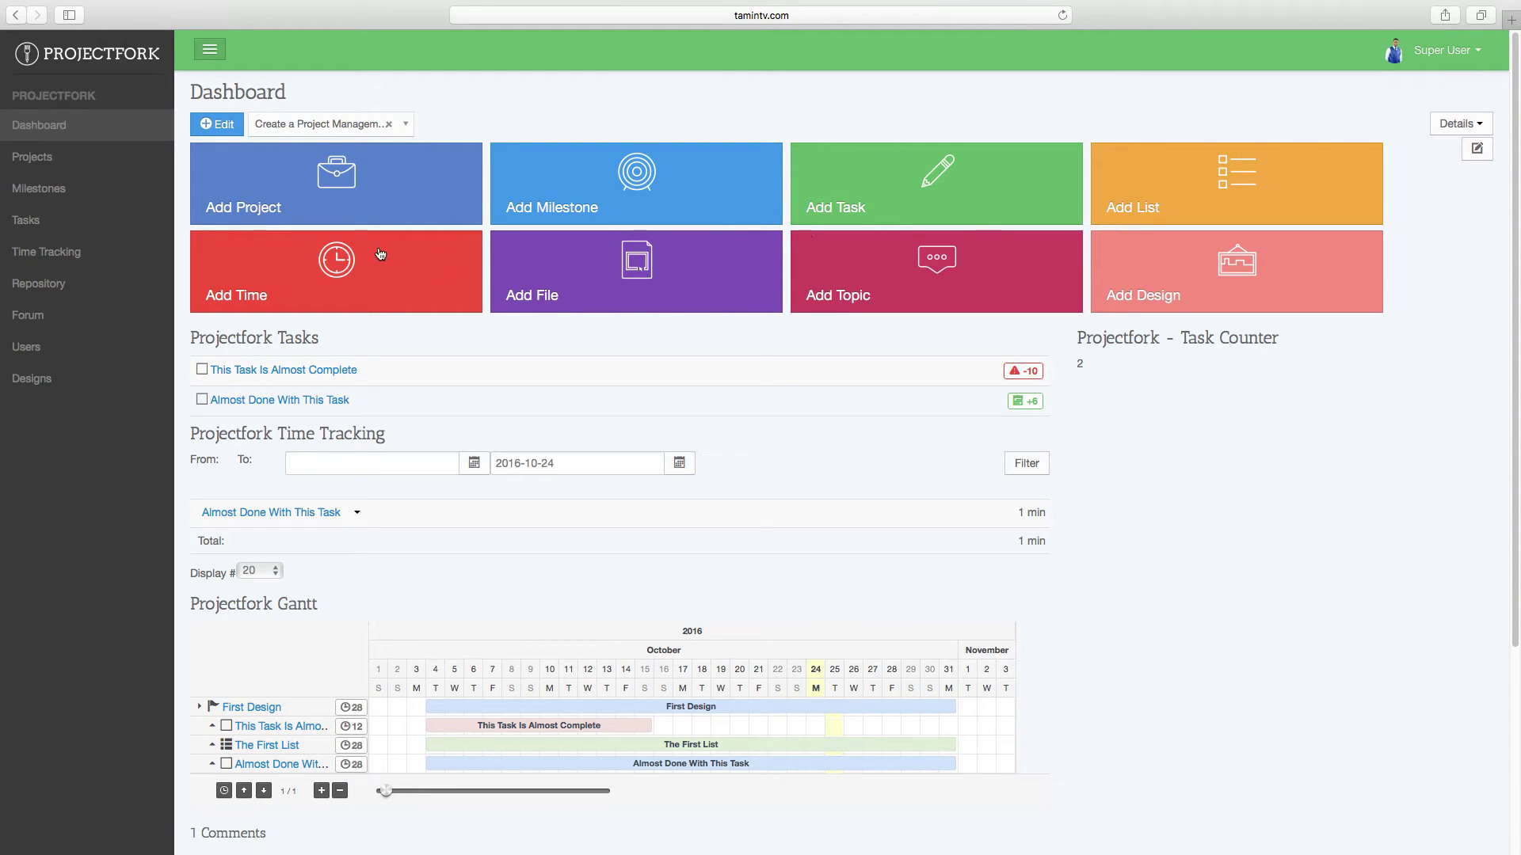
- Cancel a new time entry, then check the 1-minute 'Almost Done With This Task' entry's actions
{"action": "left_click", "coordinate": [339, 277]}
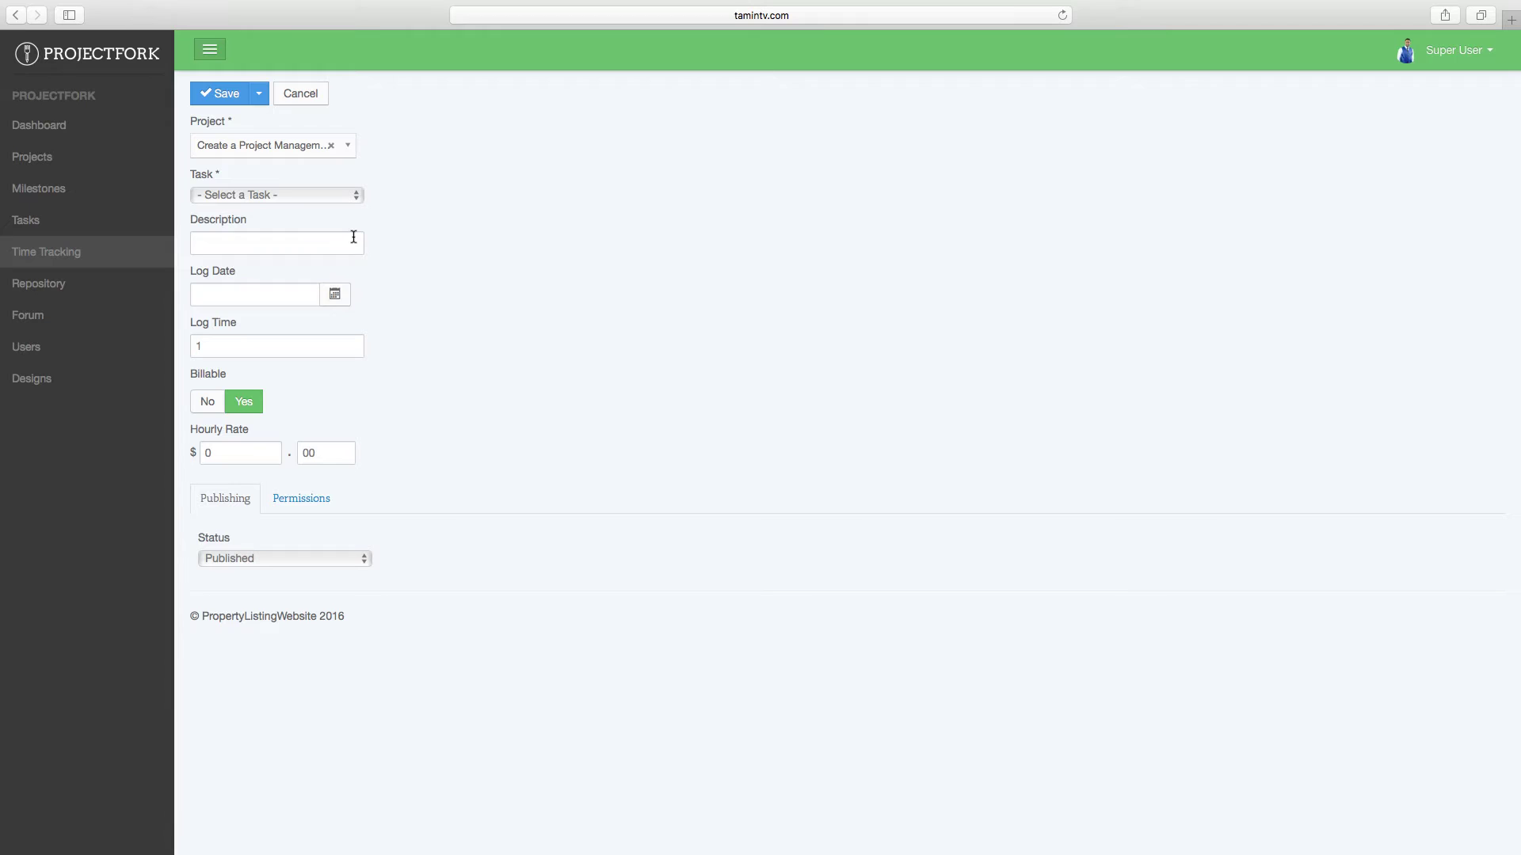
{"action": "left_click", "coordinate": [124, 263]}
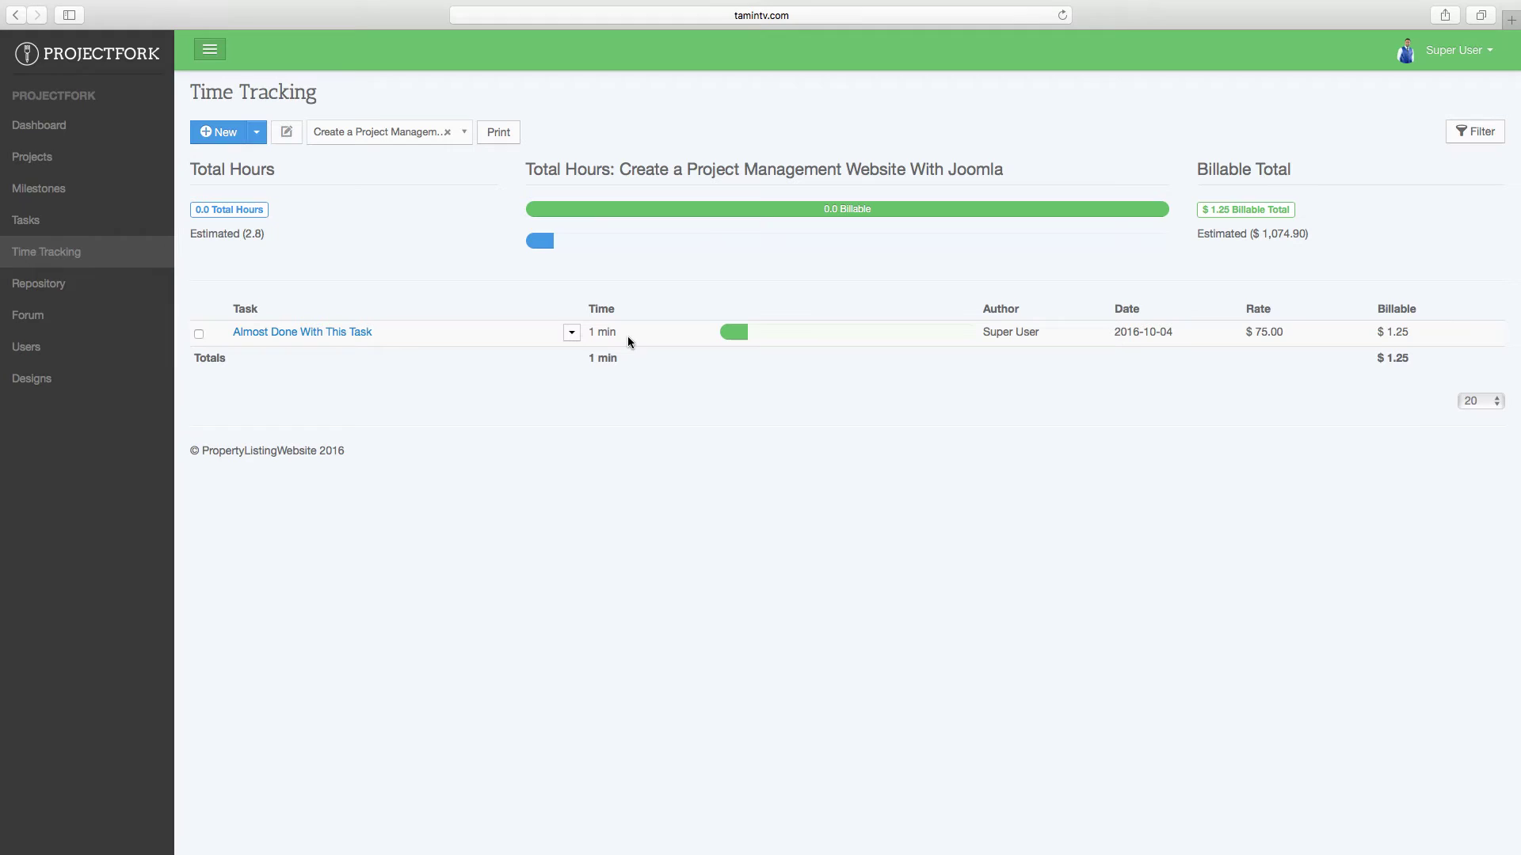
{"action": "left_click", "coordinate": [572, 334]}
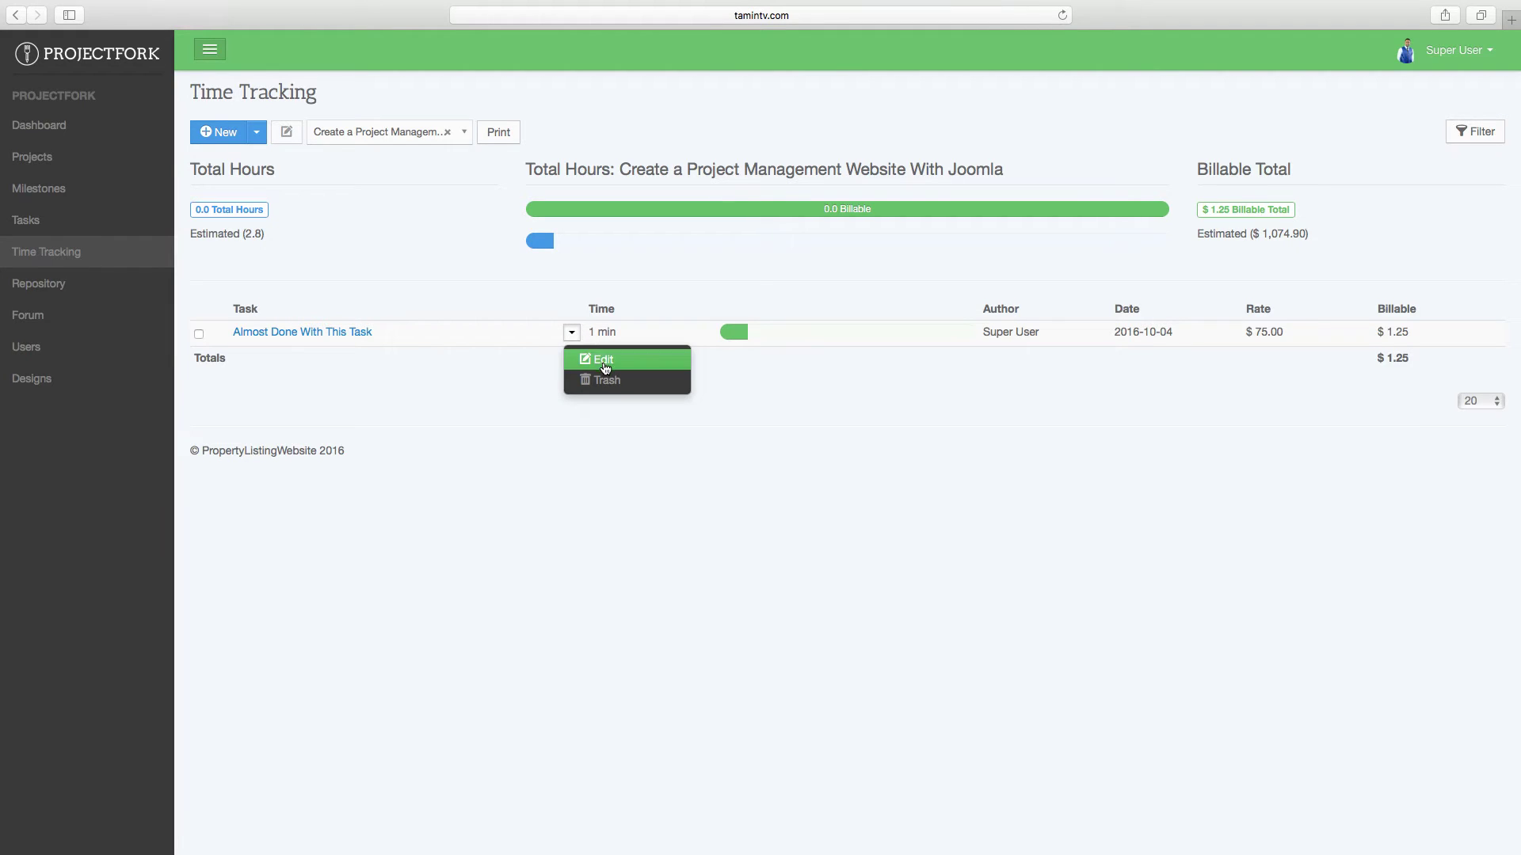
{"action": "left_click", "coordinate": [624, 278]}
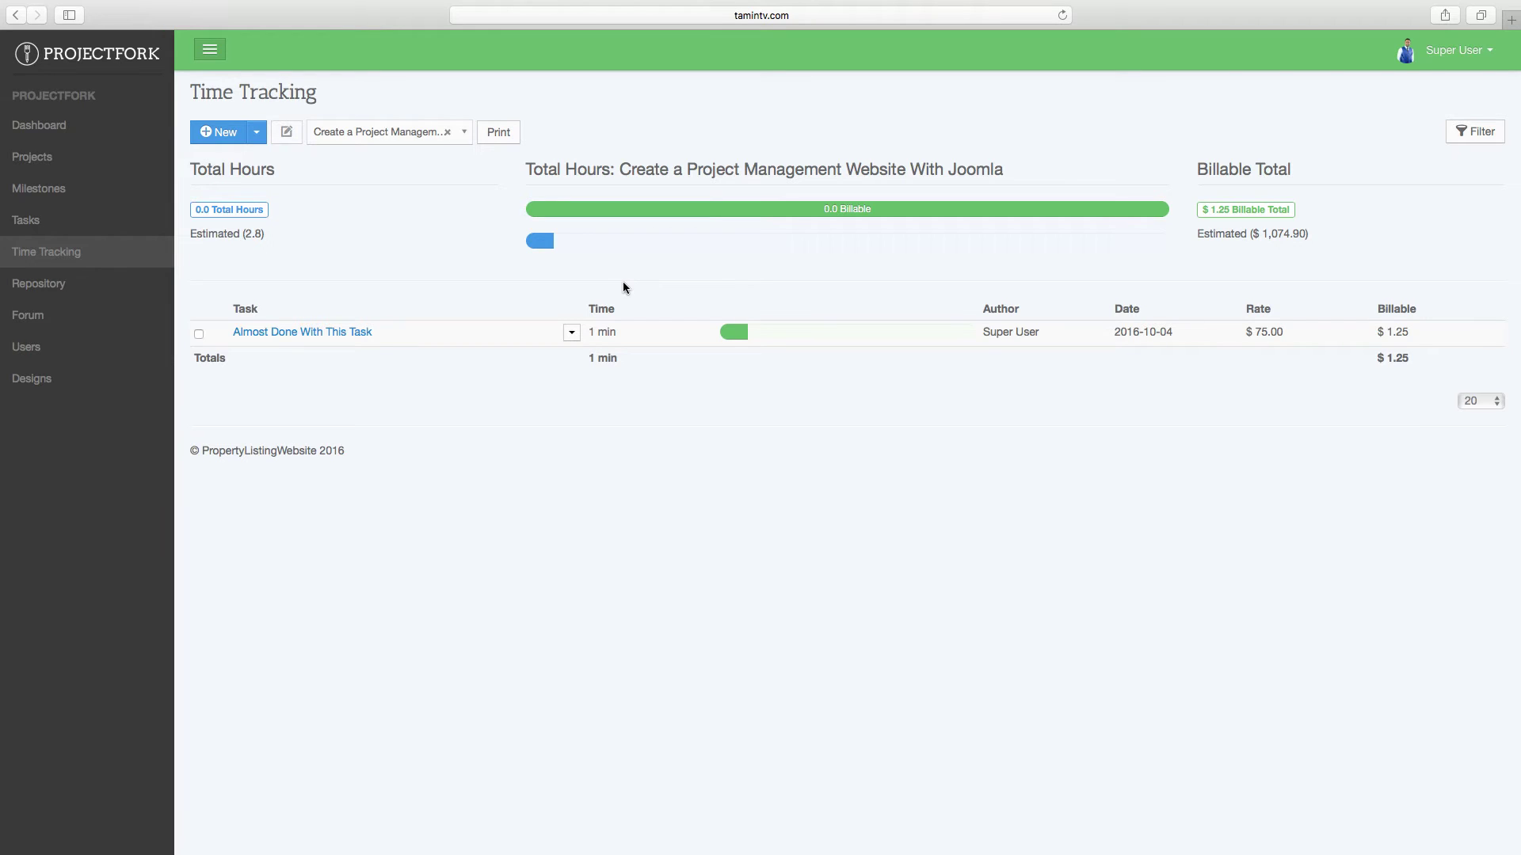
- Open the 'First Design' milestone from Milestones and place the cursor in its comment box
{"action": "left_click", "coordinate": [68, 195]}
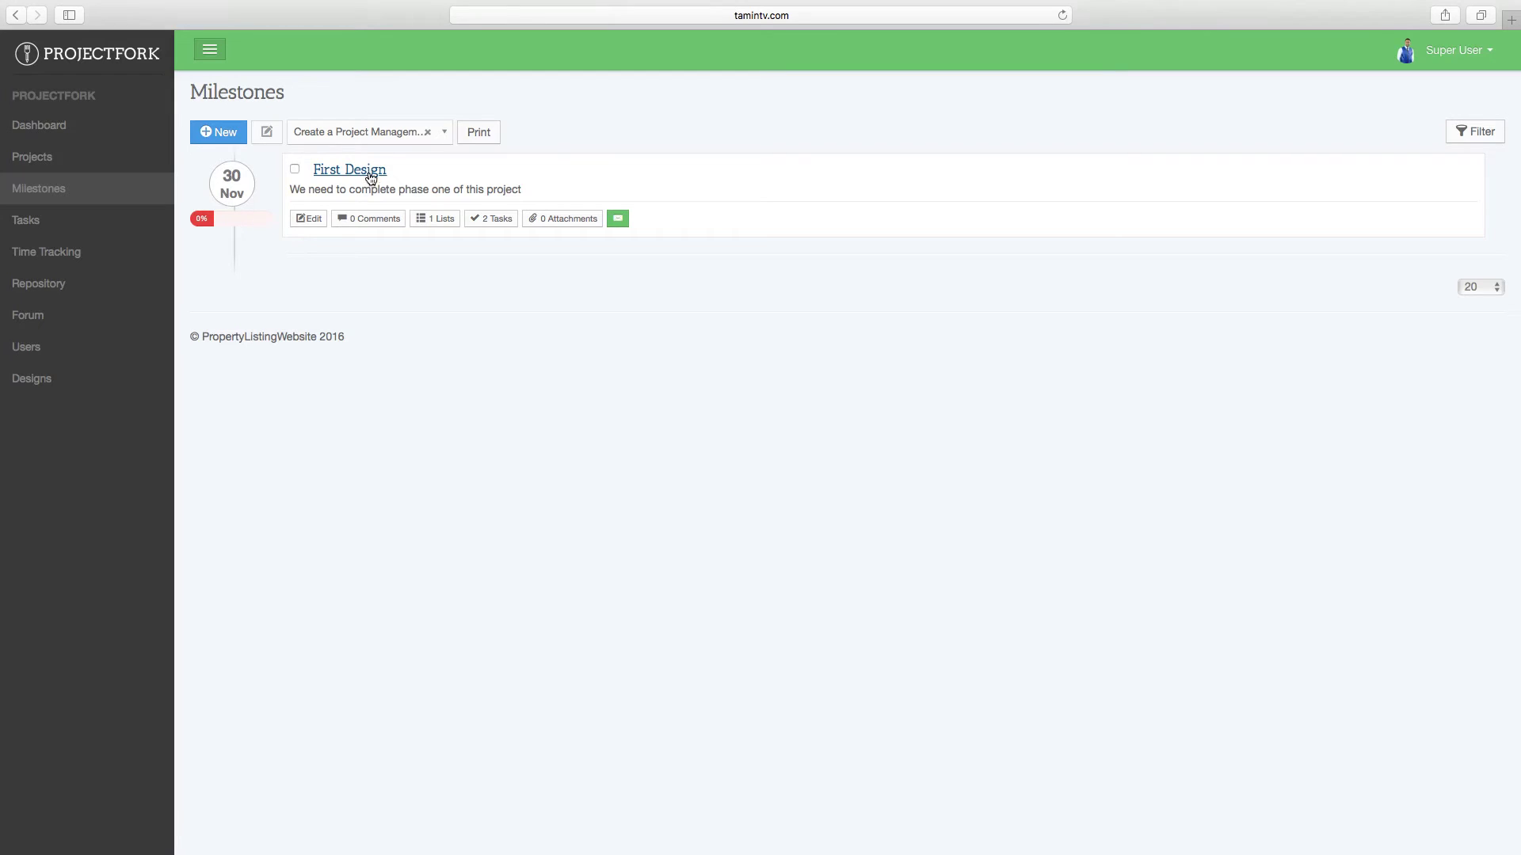
{"action": "left_click", "coordinate": [371, 176]}
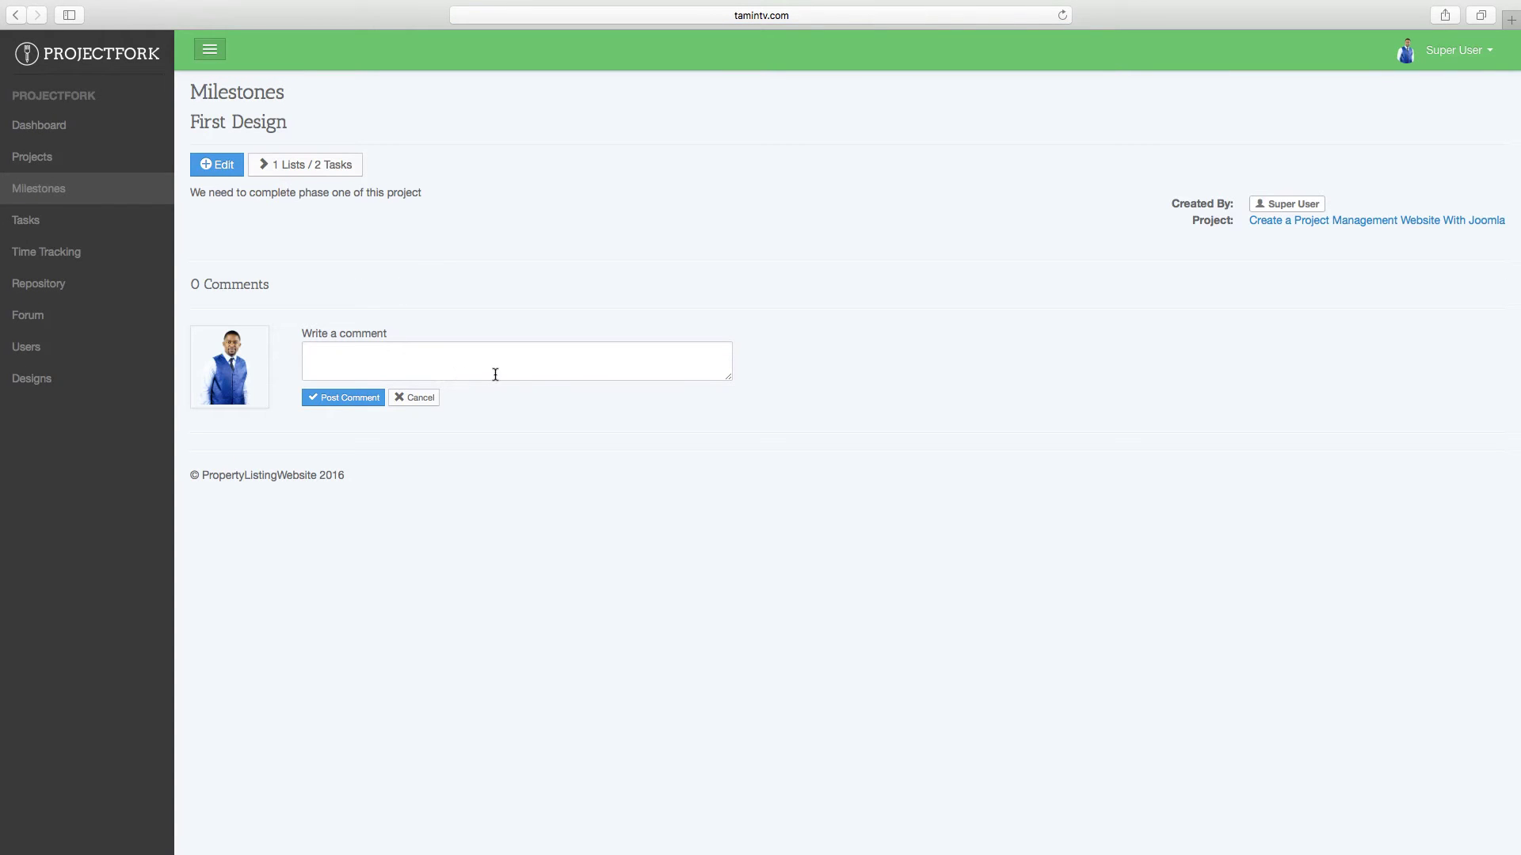
{"action": "left_click", "coordinate": [529, 362]}
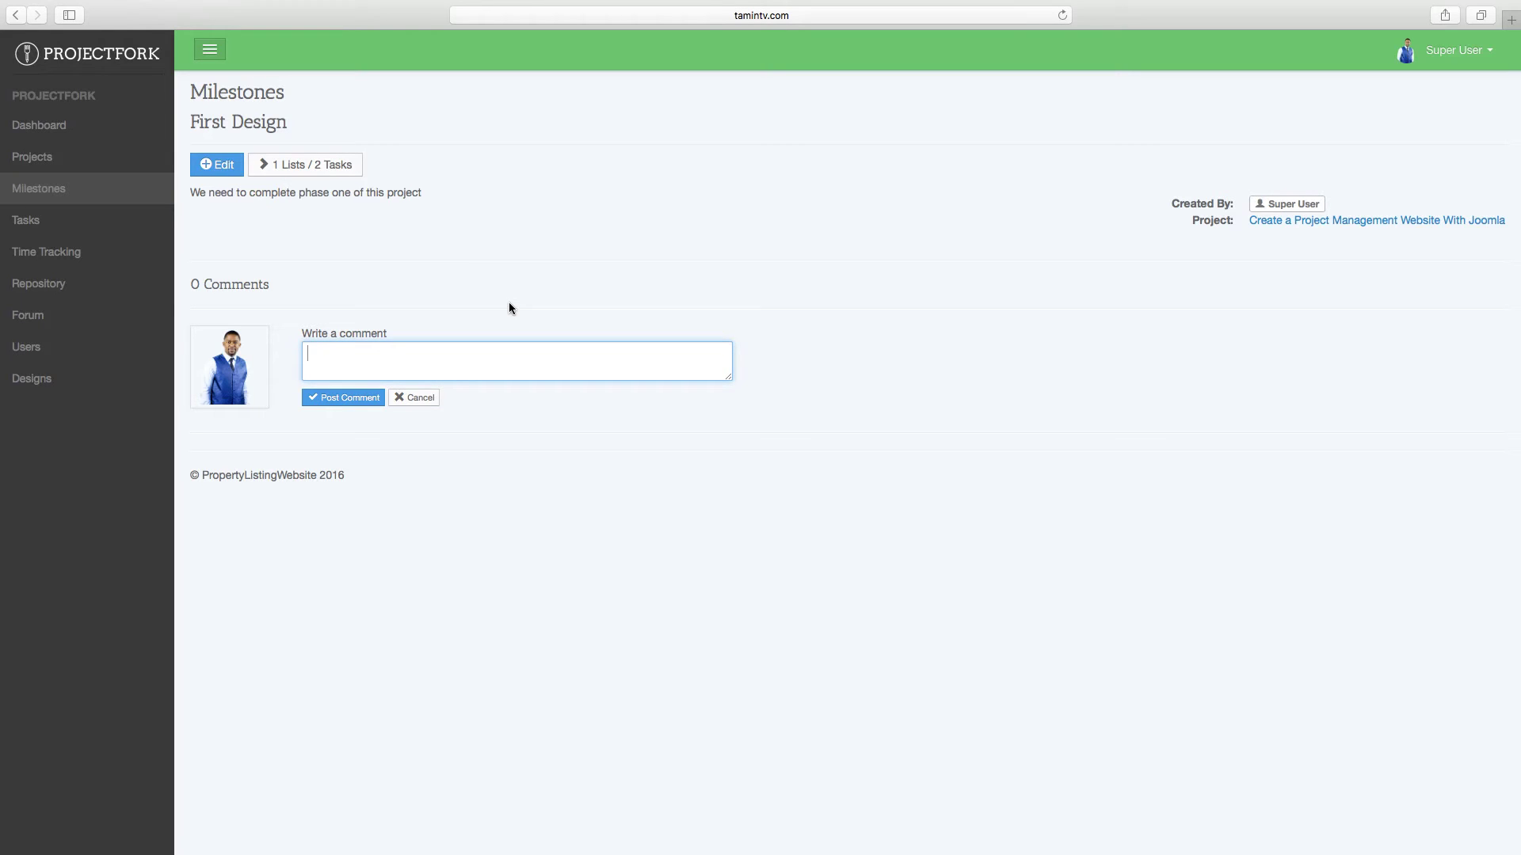
- Browse Tasks, Forum and the empty Designs list, then return to the dashboard
{"action": "left_click", "coordinate": [83, 226]}
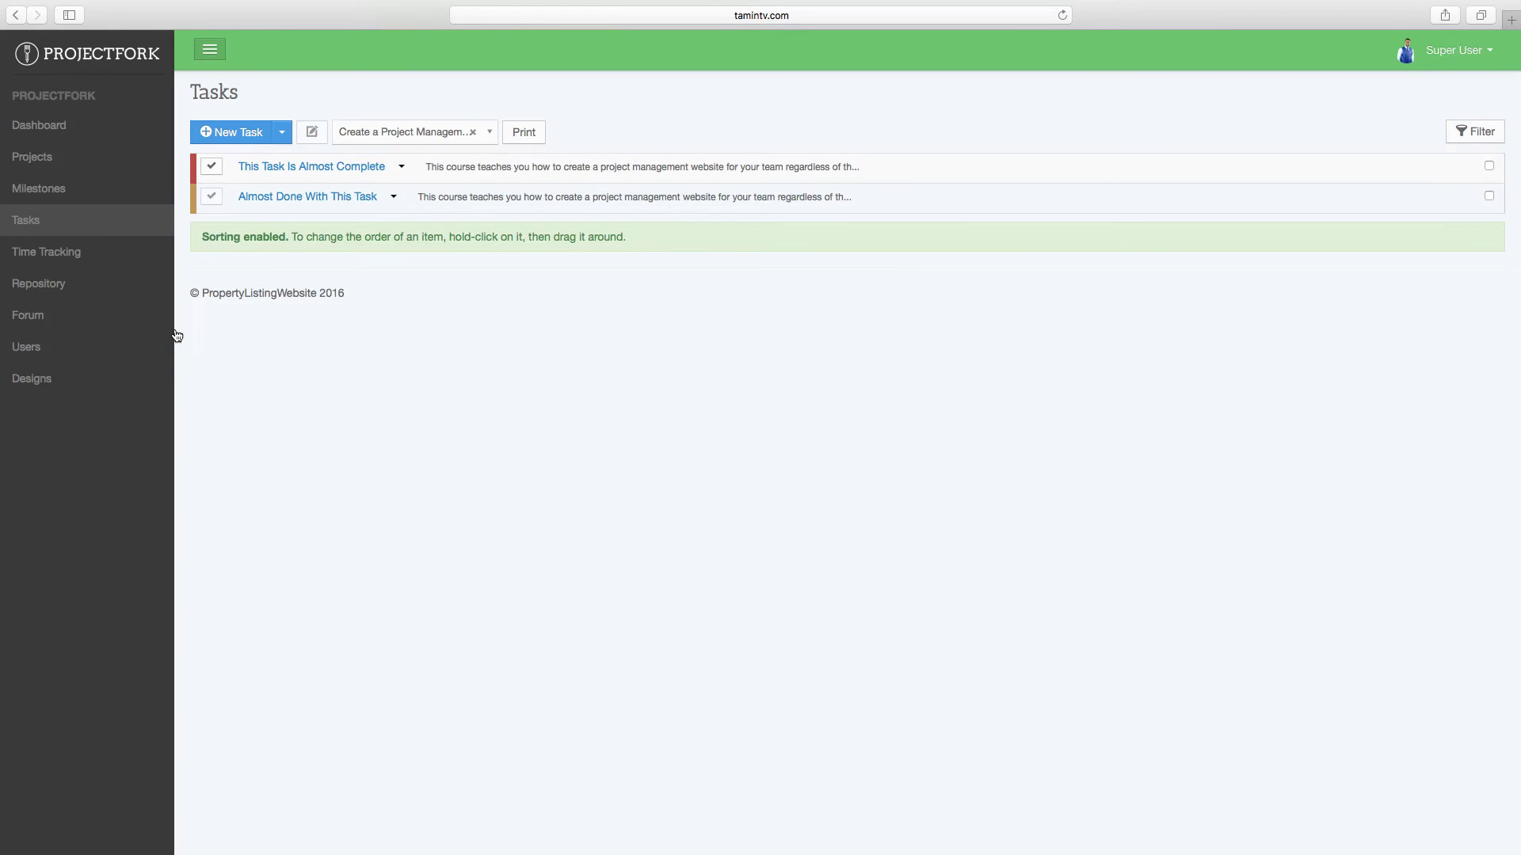
{"action": "left_click", "coordinate": [64, 322]}
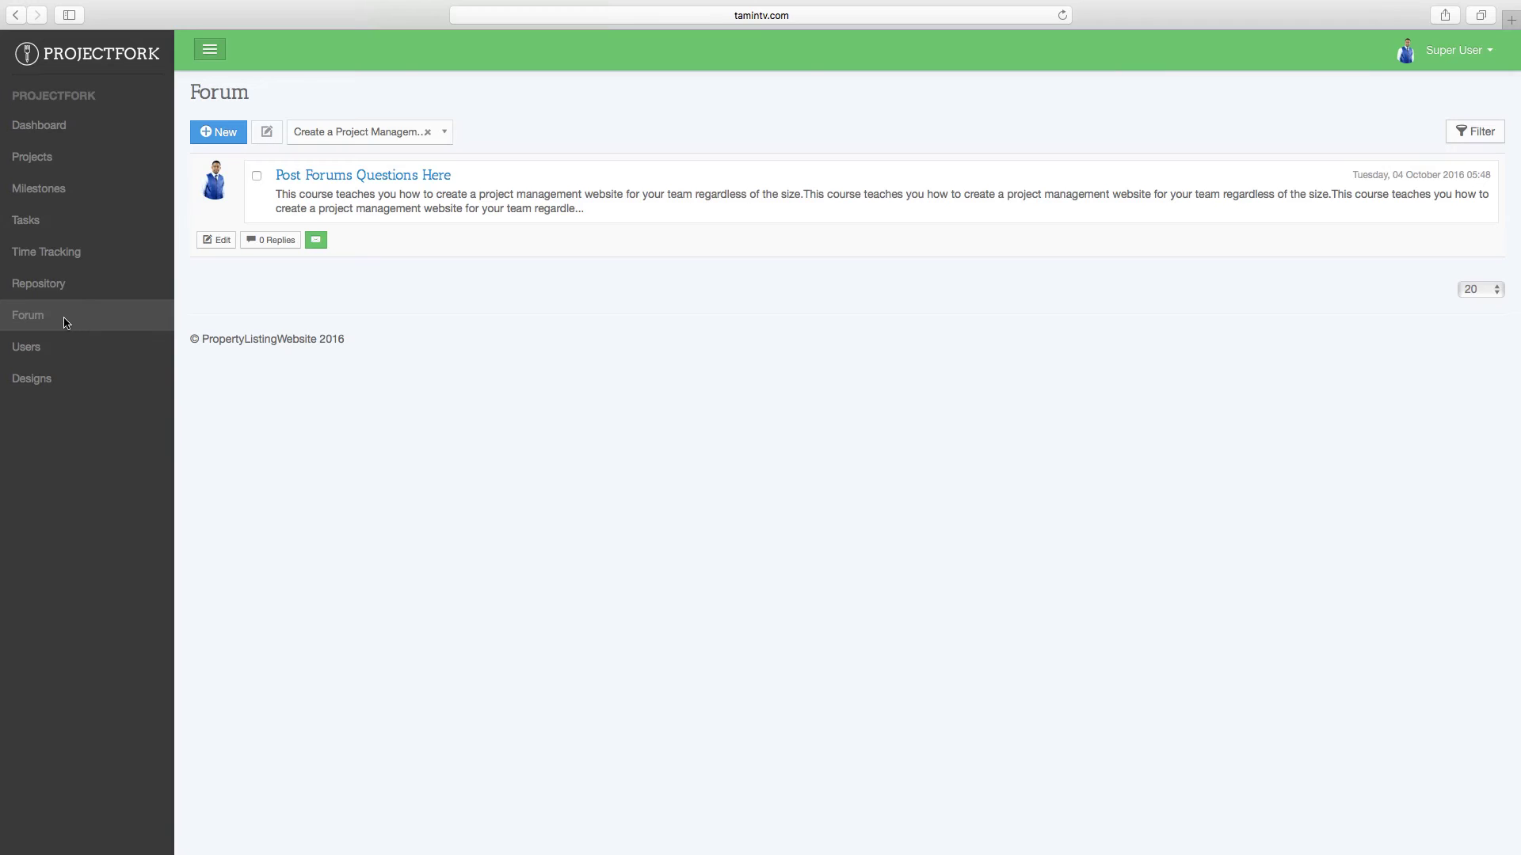
{"action": "left_click", "coordinate": [62, 380]}
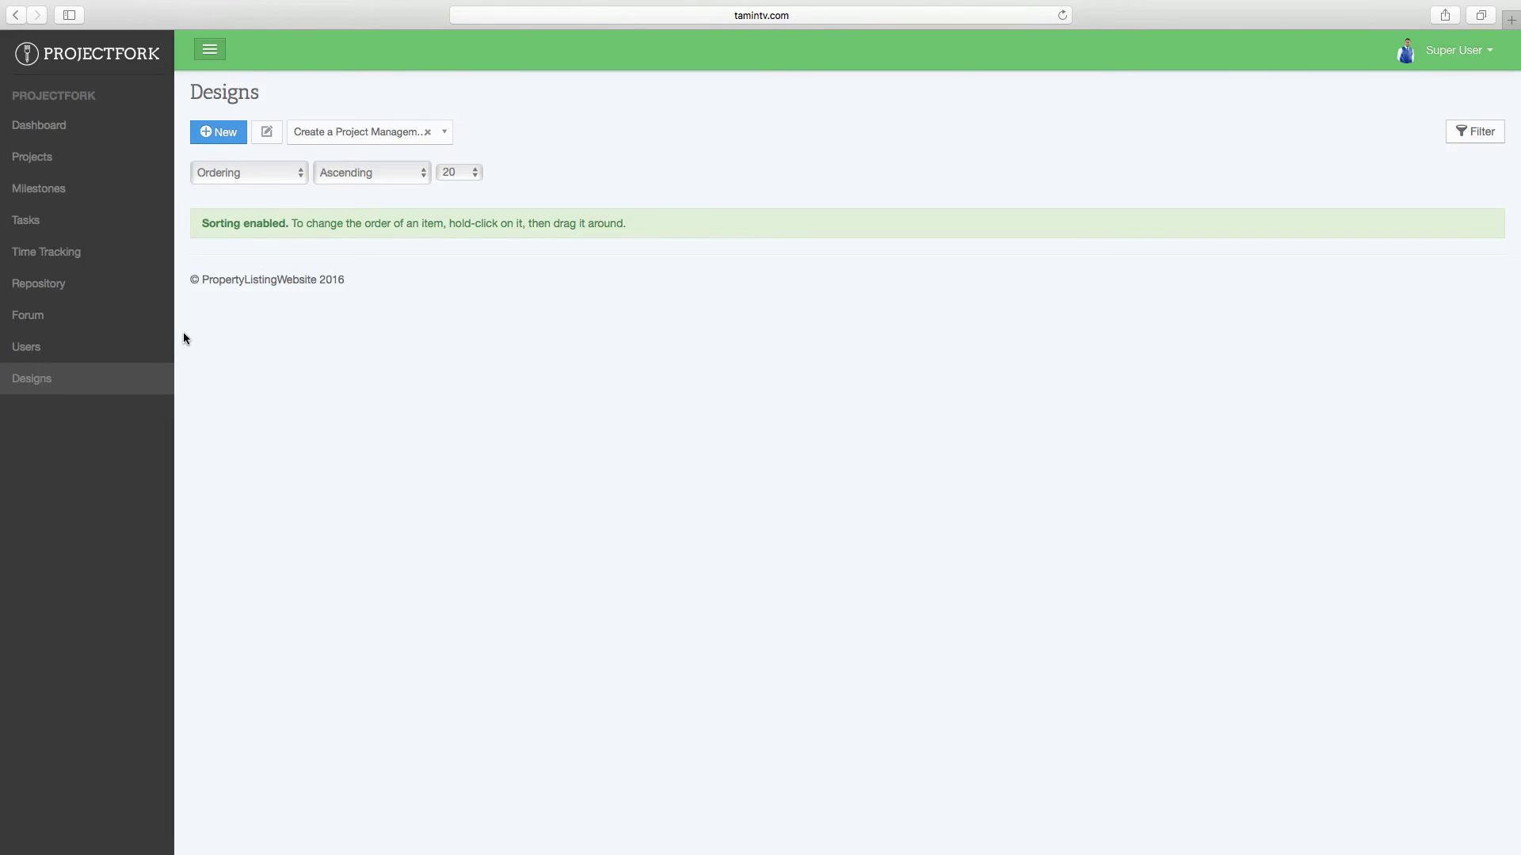
{"action": "left_click", "coordinate": [71, 129]}
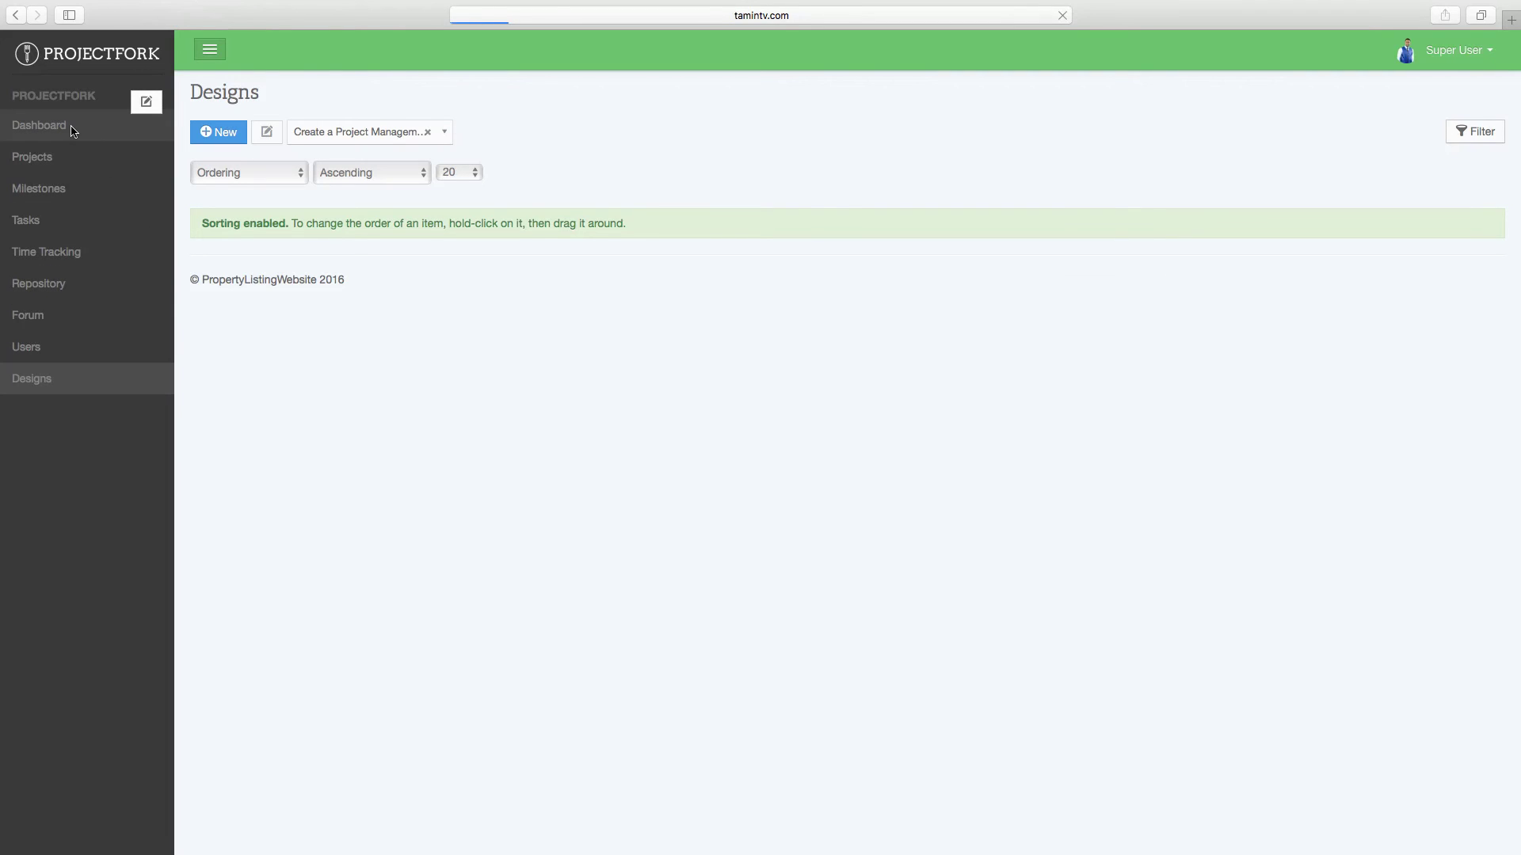